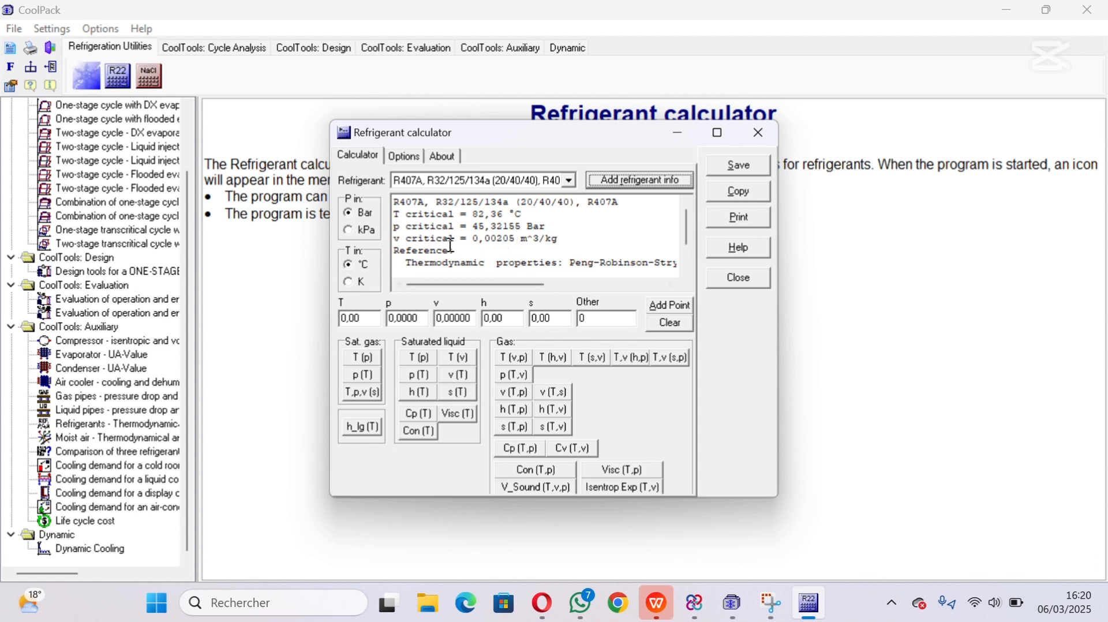
Review the R407A critical data and references in the refrigerant calculator, and close the calculator.
scroll(491, 242, down, 1)
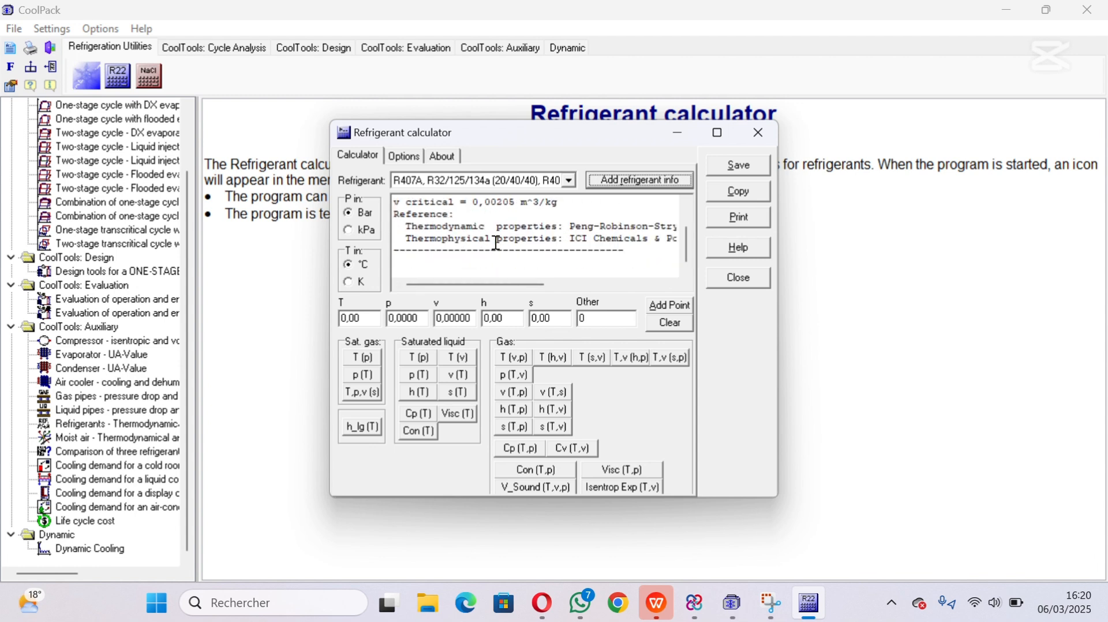
scroll(493, 242, up, 1)
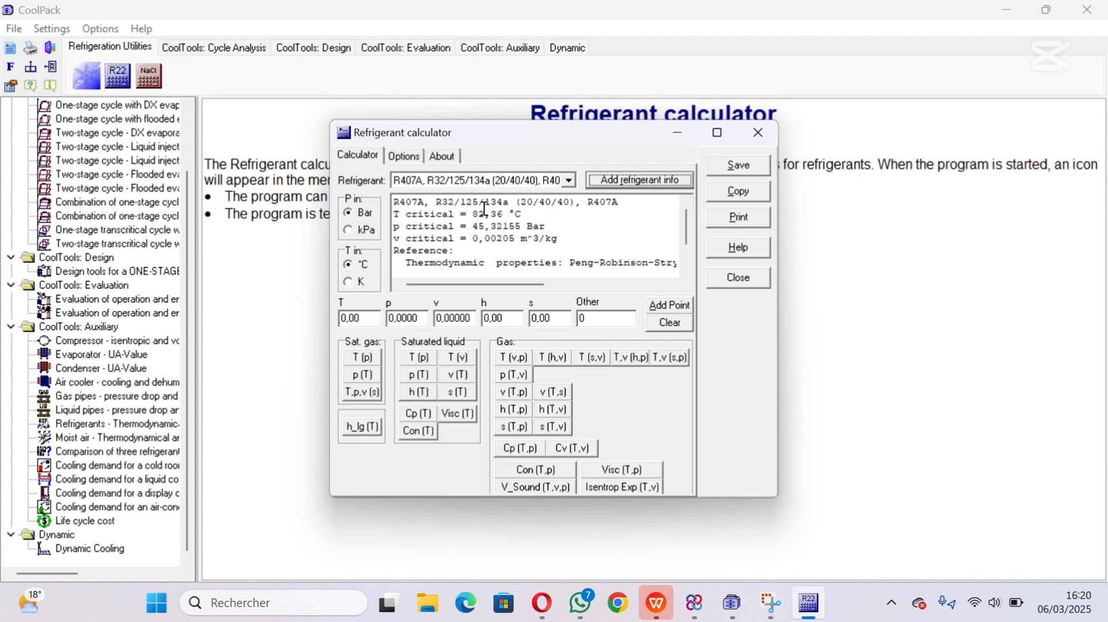
click(760, 134)
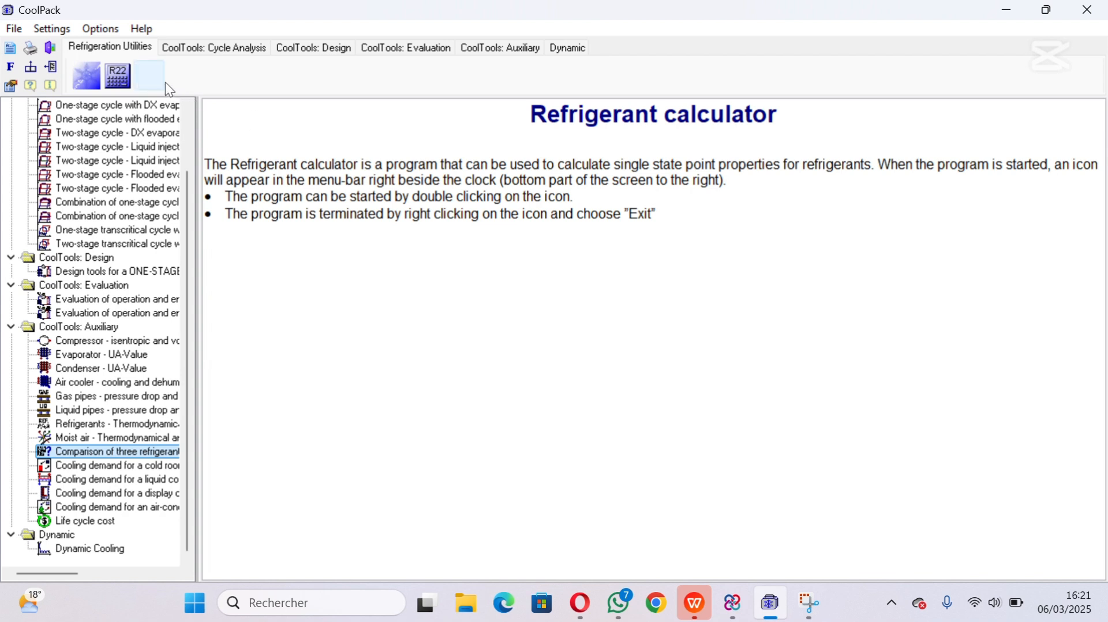
Launch the secondary fluids calculator for heat transfer and show the properties of Calcium Chloride.
click(153, 86)
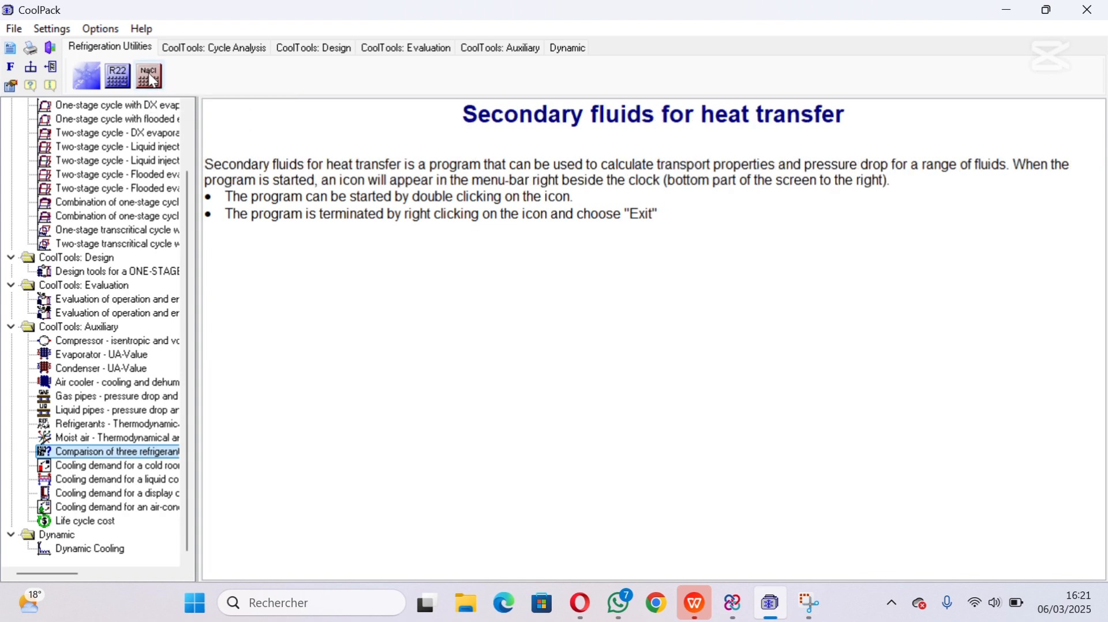
double_click(150, 75)
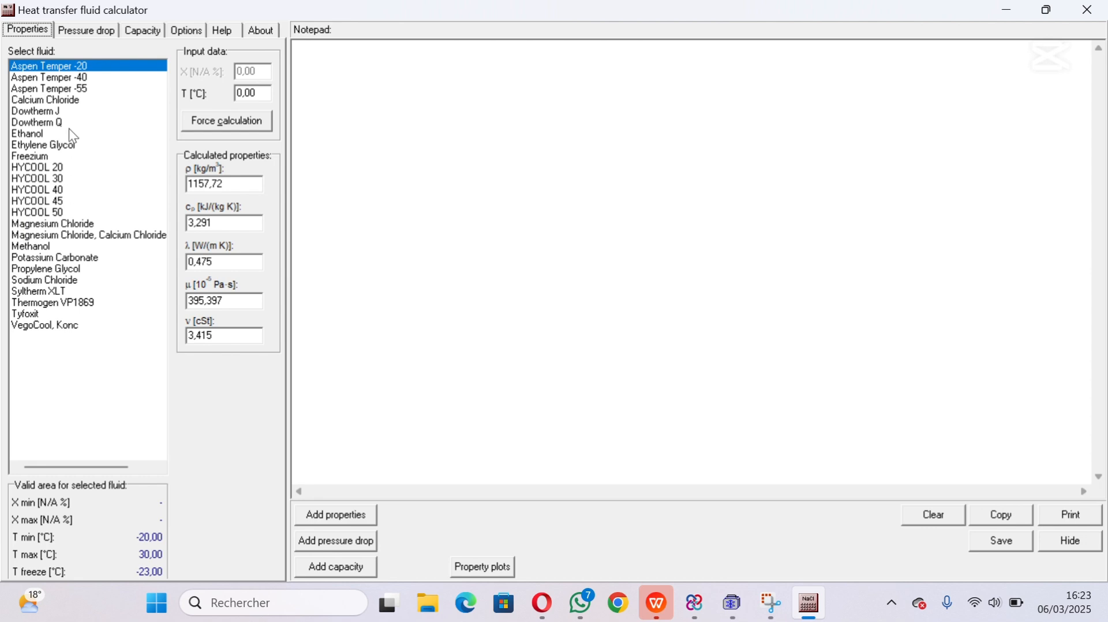
click(49, 91)
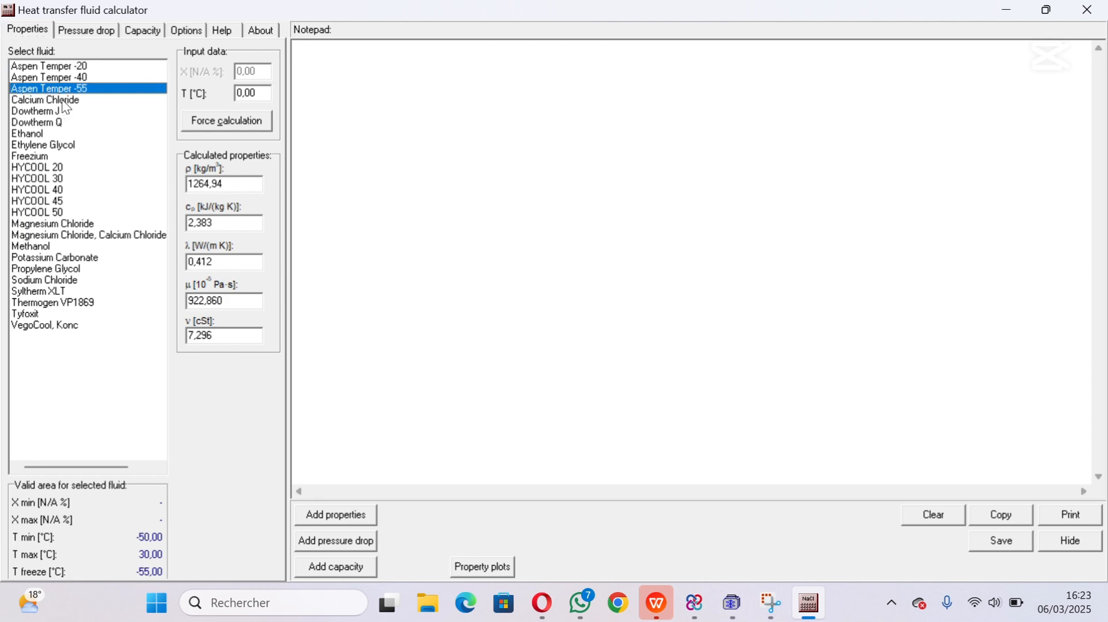
click(62, 102)
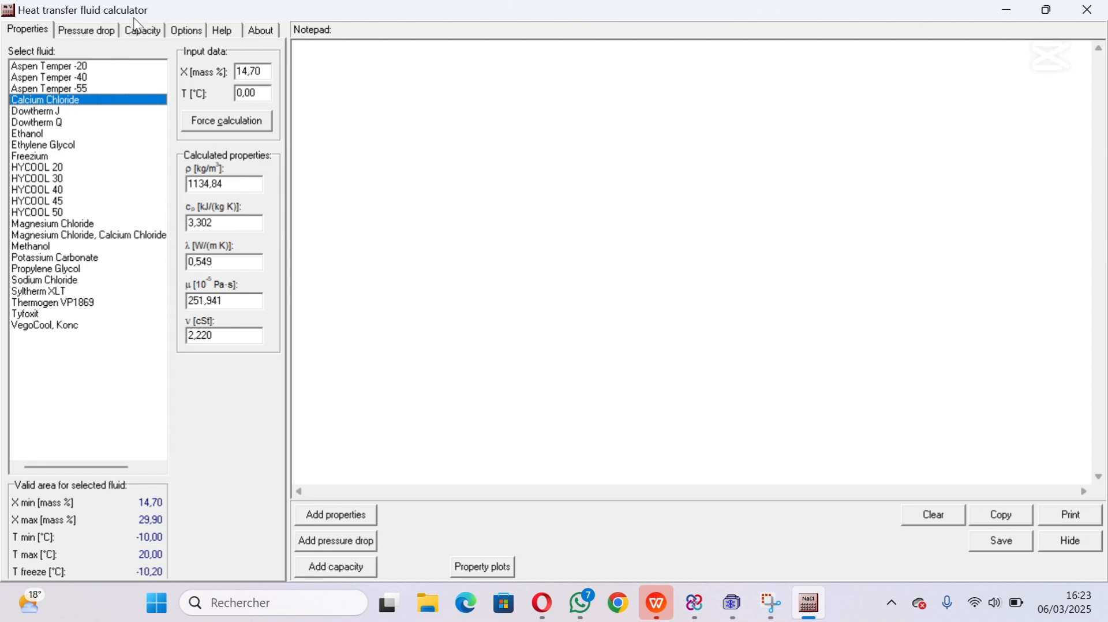
Look through the capacity calculation and the help on symbols, and close the heat transfer fluid calculator.
click(140, 31)
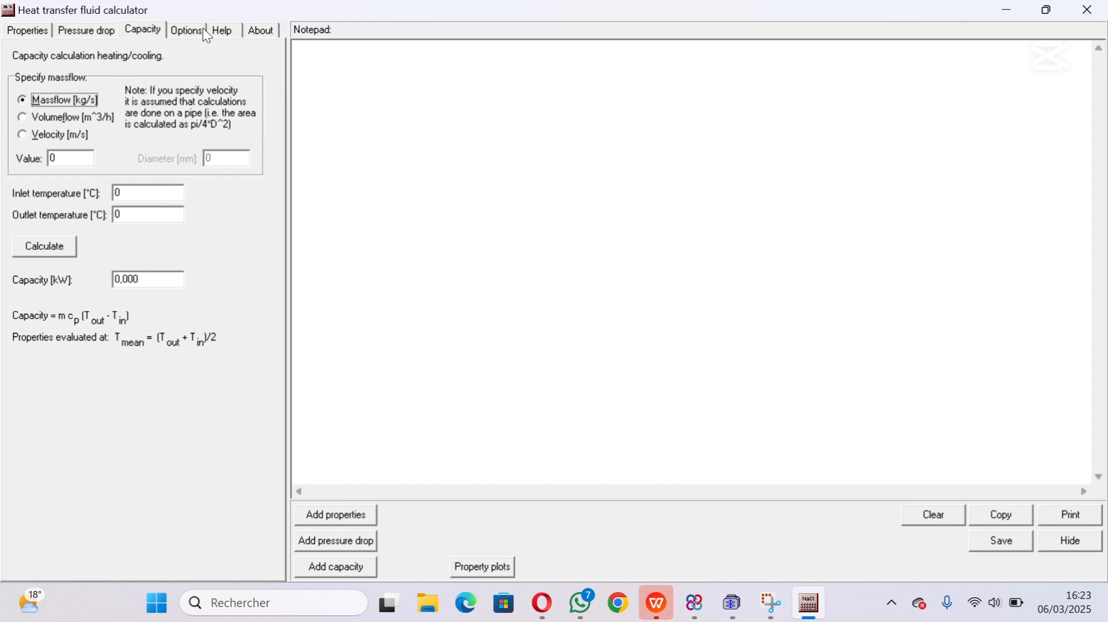
click(223, 29)
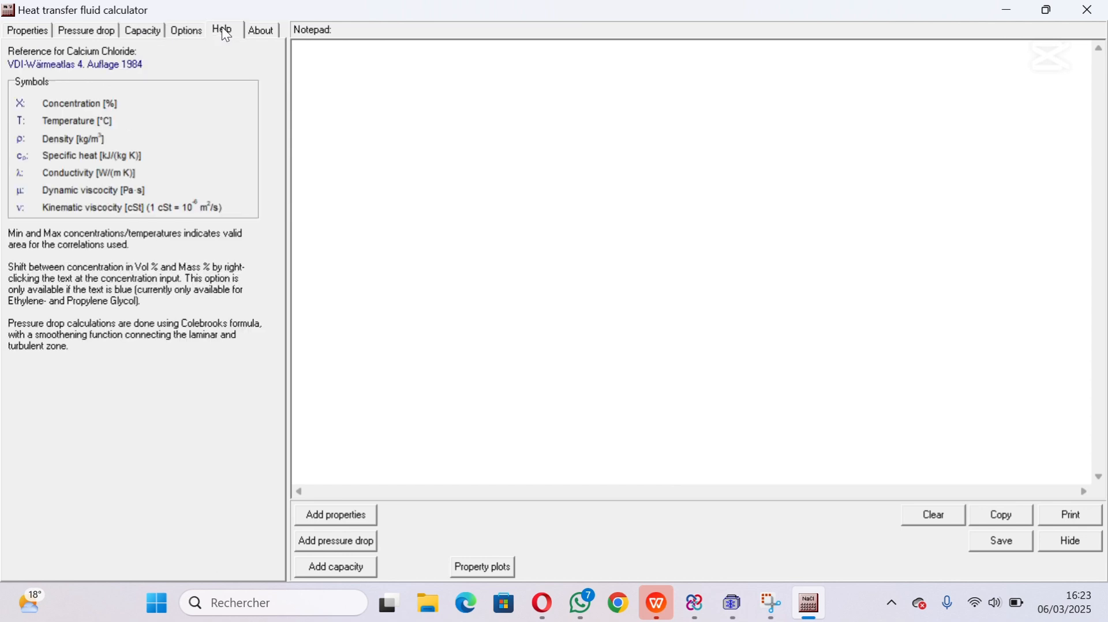
click(1089, 12)
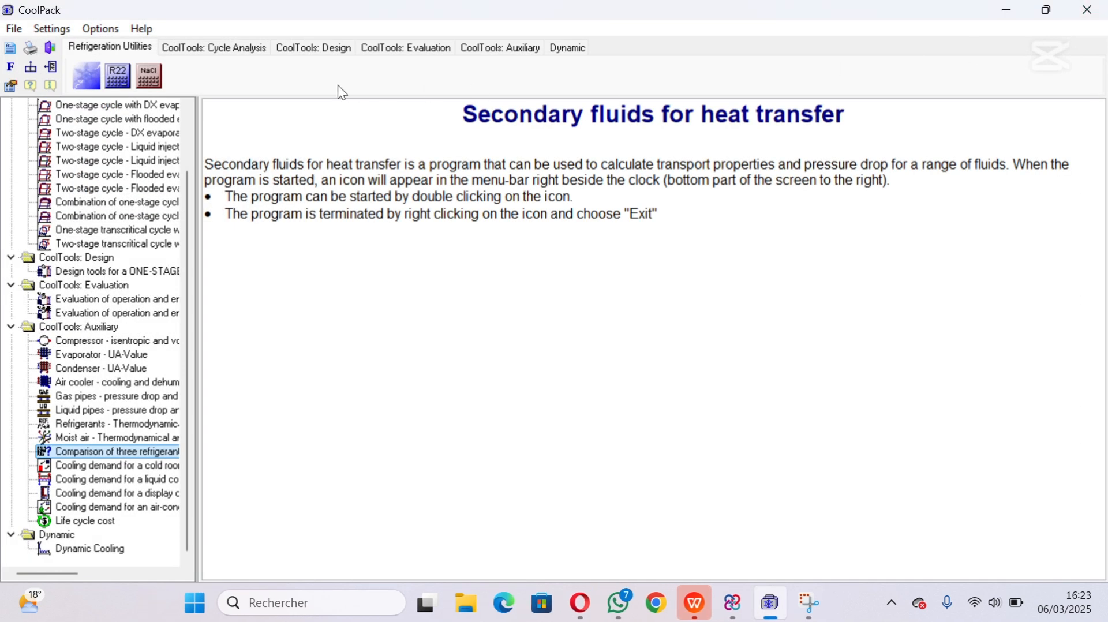
Launch the auxiliary tool for thermodynamical and thermophysical properties of refrigerants and dismiss its start-up notice.
click(396, 50)
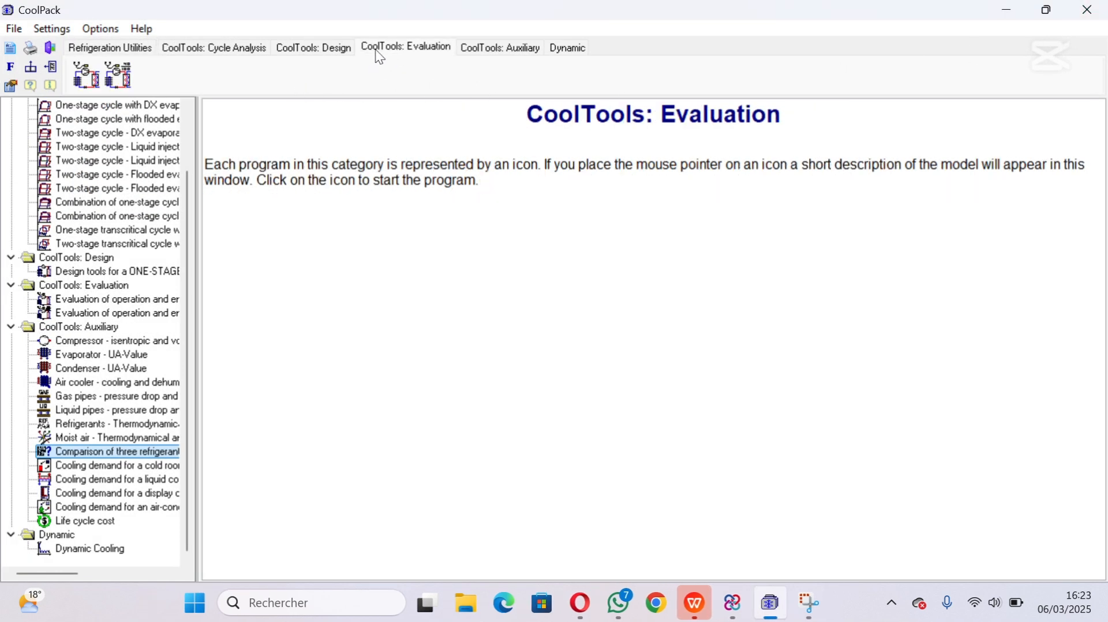
mouse_move(72, 453)
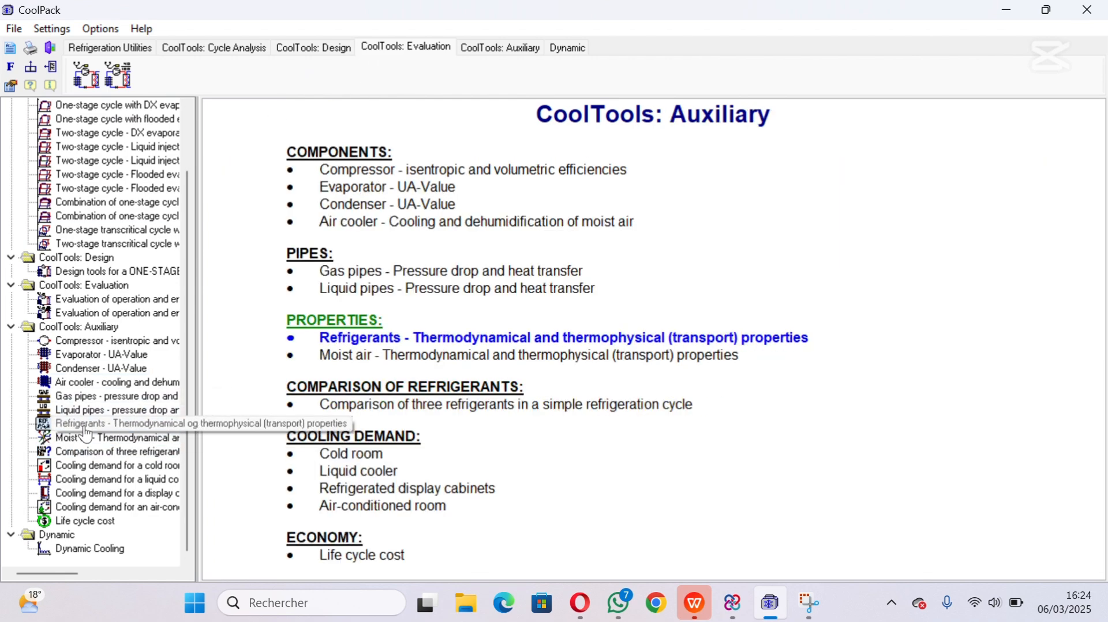
double_click(104, 427)
click(558, 383)
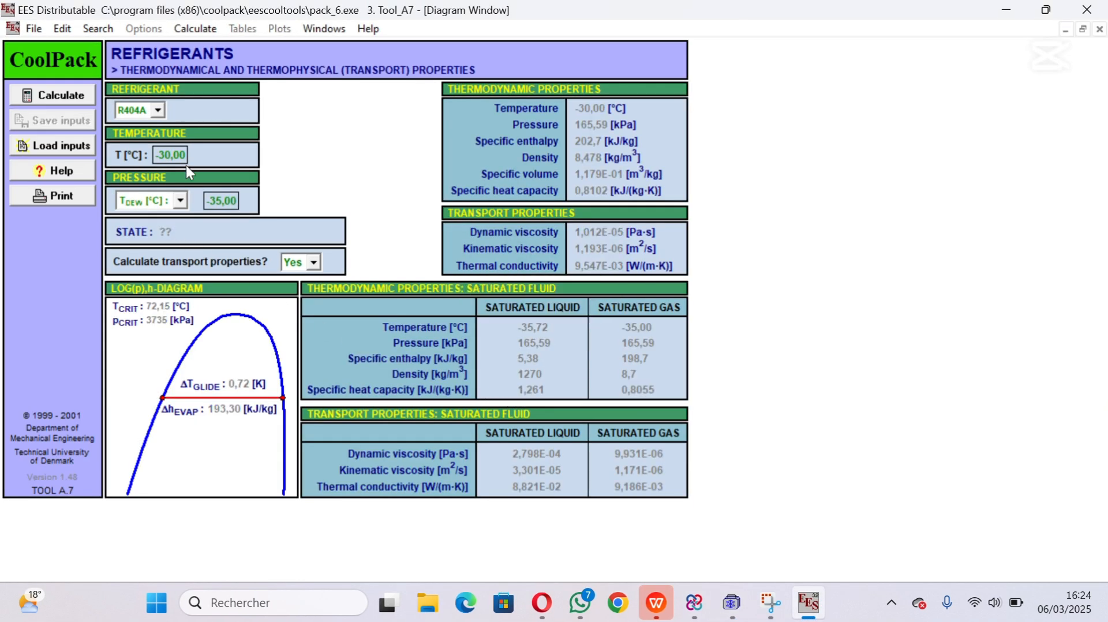
Choose R600a as the refrigerant and calculate its thermodynamic and transport properties.
click(158, 112)
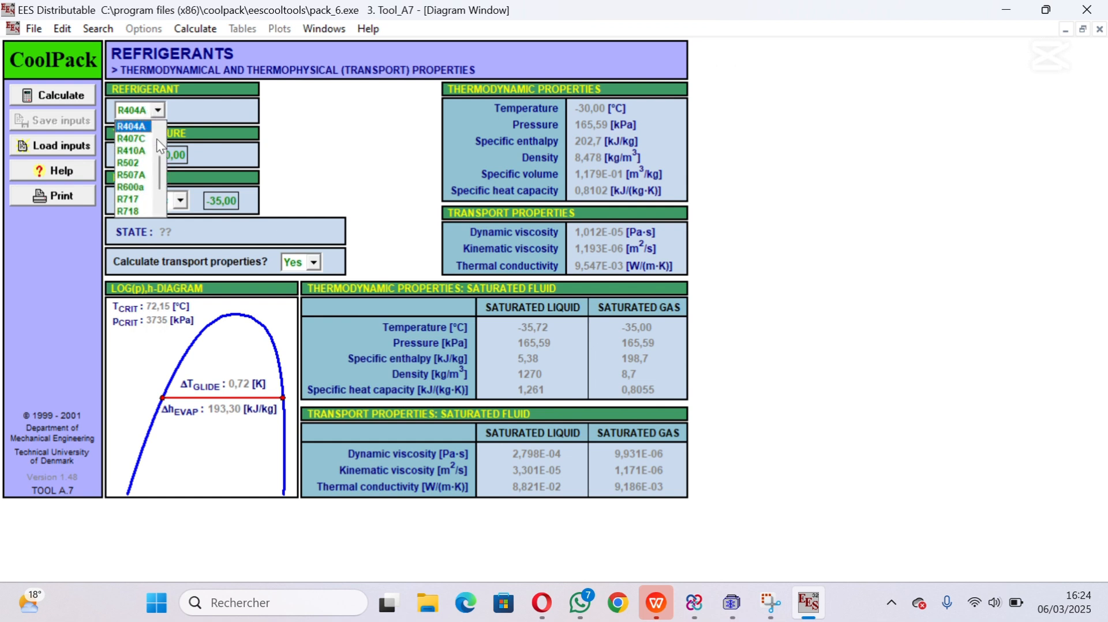
click(139, 188)
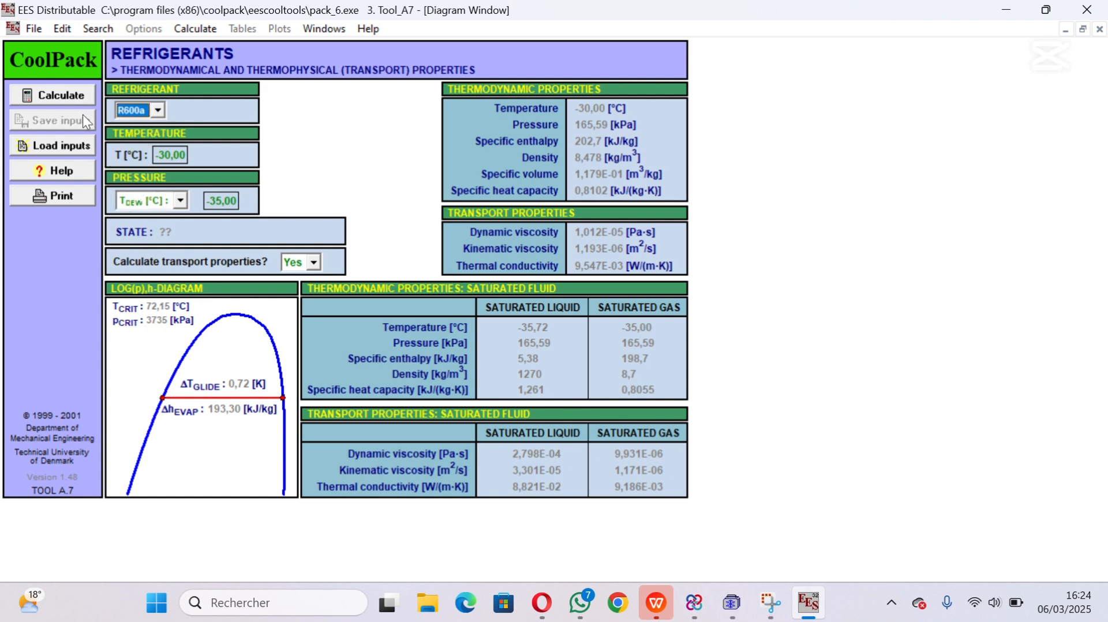
click(57, 95)
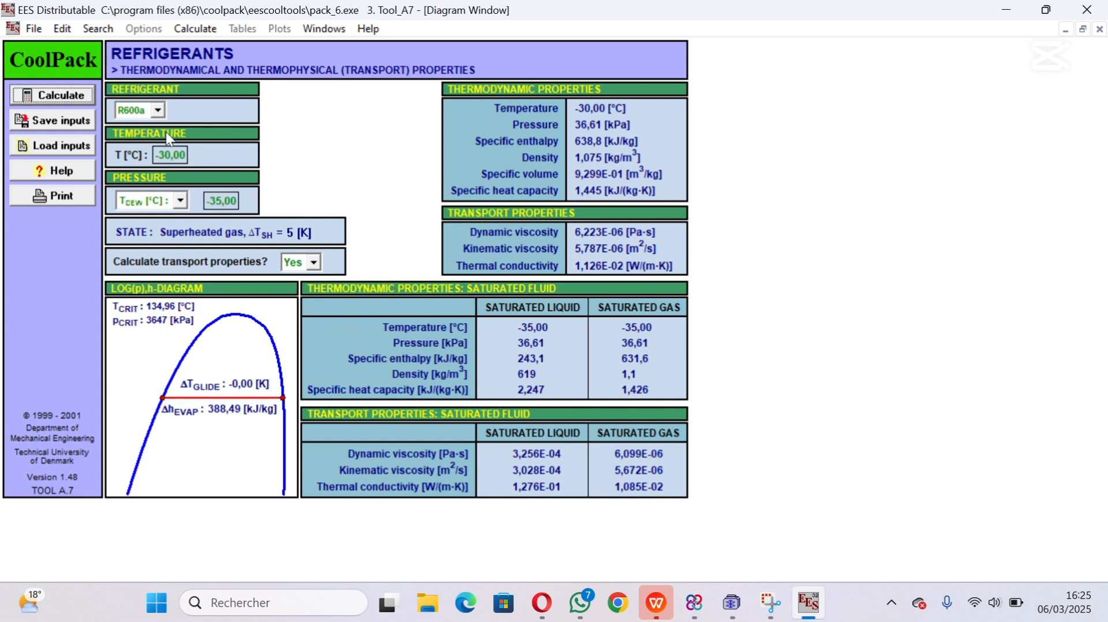
Browse the other available refrigerants and close the refrigerant properties tool.
click(157, 111)
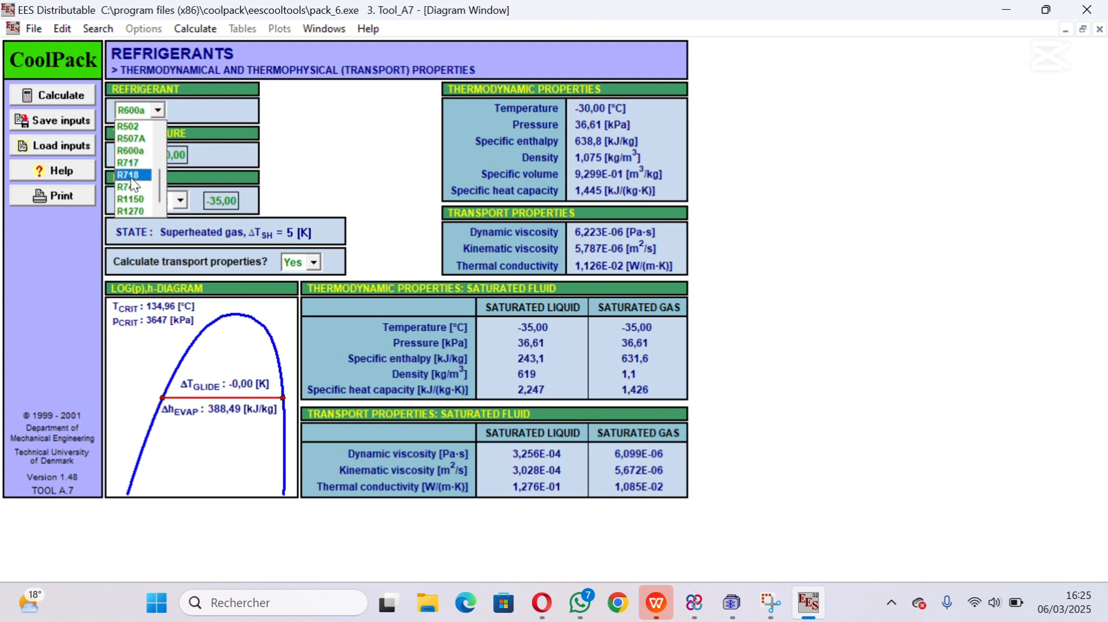
click(52, 95)
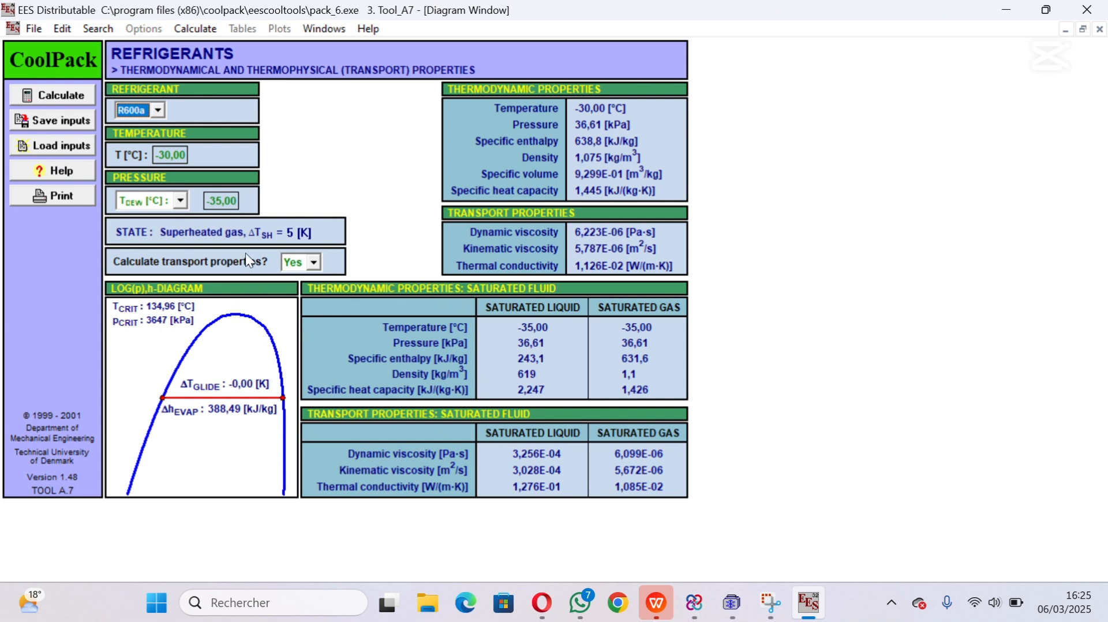
click(1086, 10)
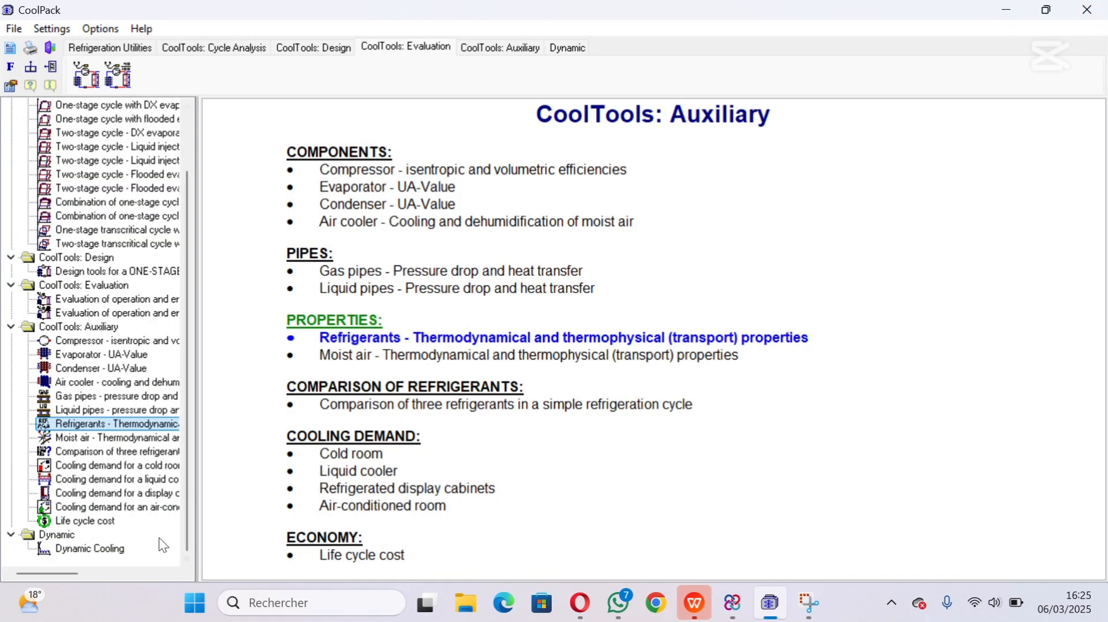
Launch the auxiliary tool that compares three refrigerants in a simple refrigeration cycle and dismiss its start-up notice.
click(118, 454)
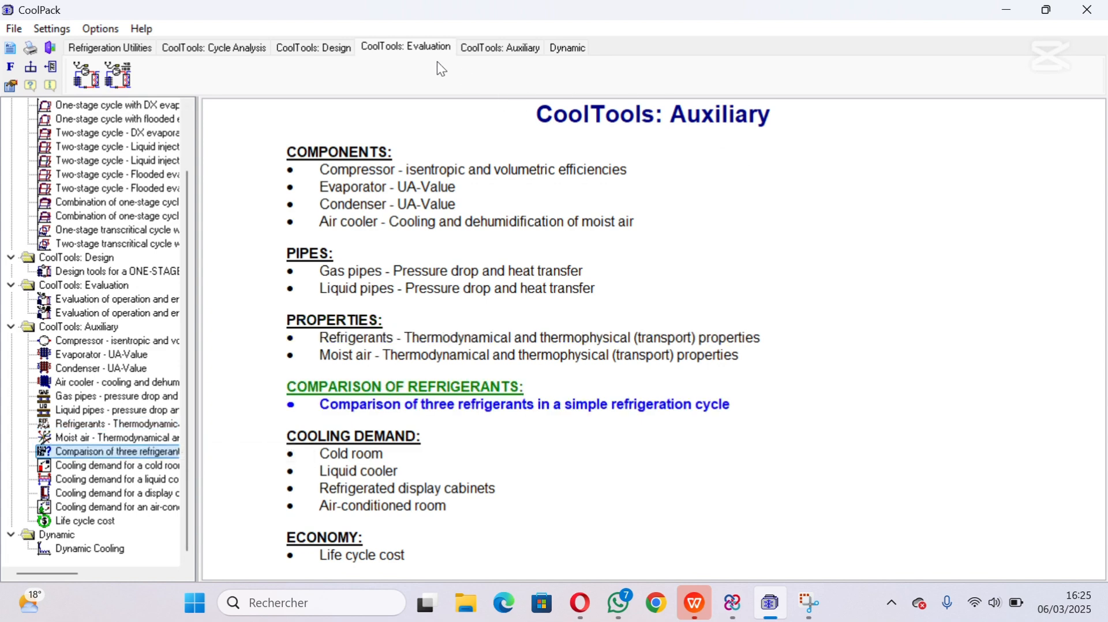
double_click(145, 452)
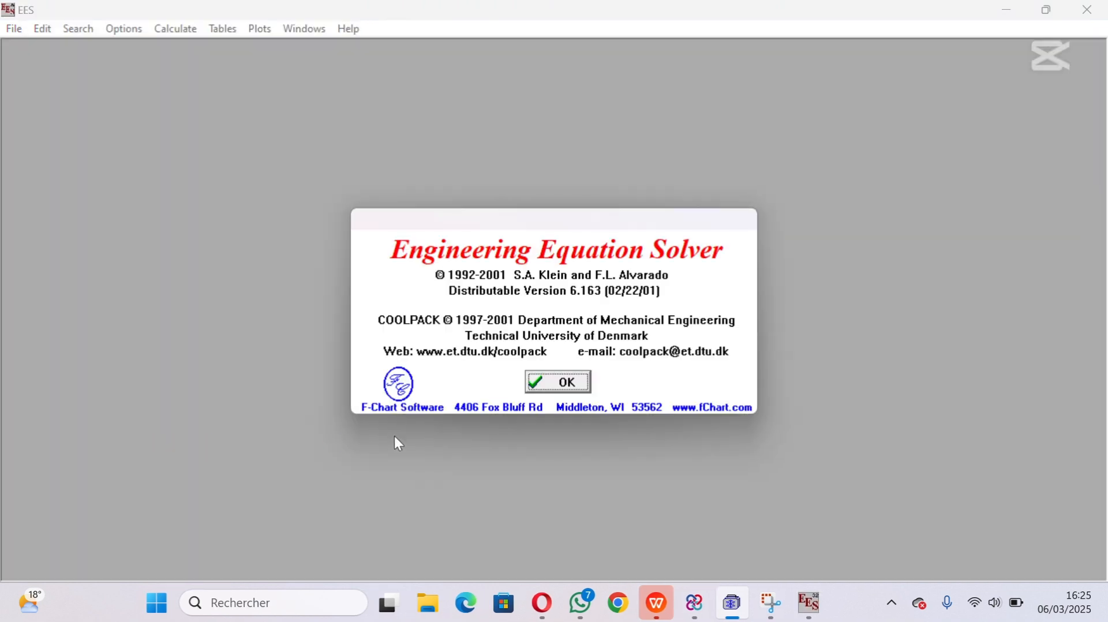
click(580, 390)
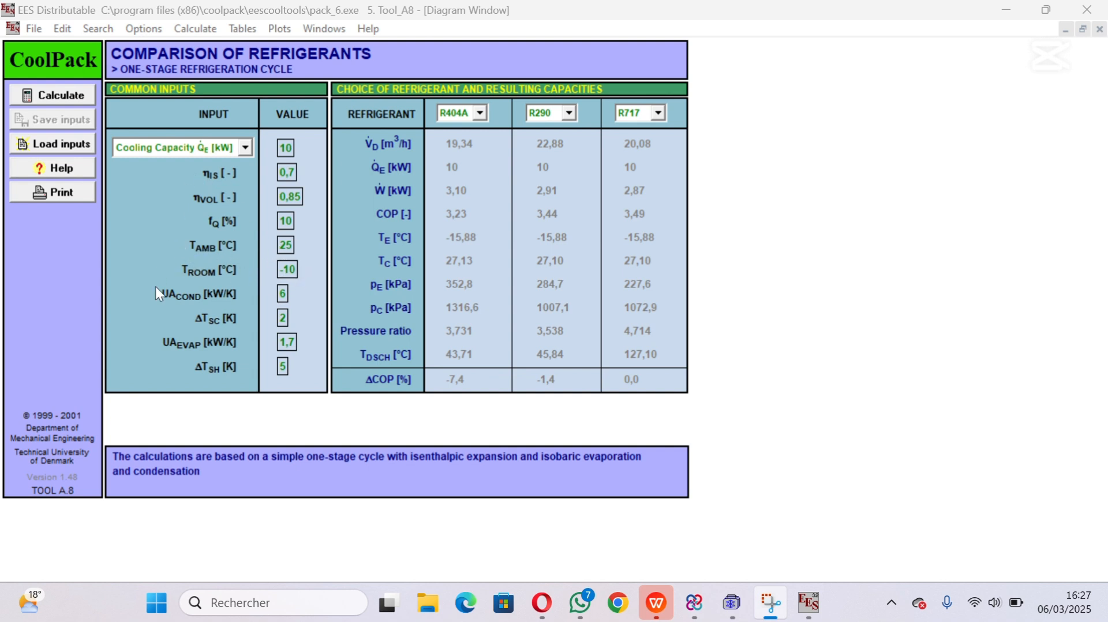
Set the three compared refrigerants to R290, R134a and R600a, and calculate the one-stage cycle.
click(481, 113)
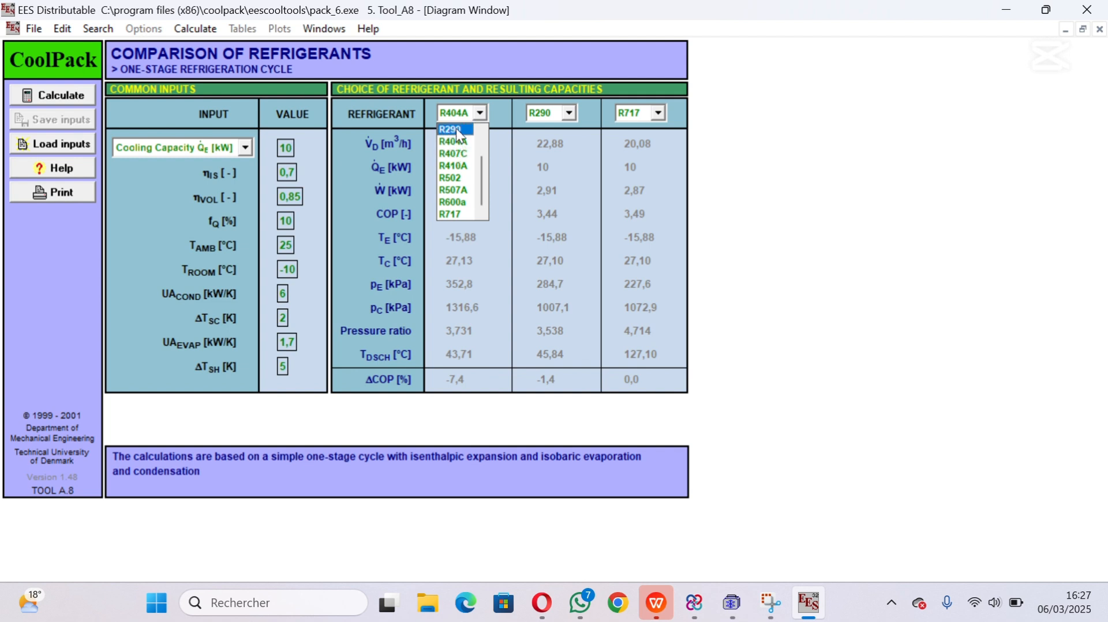
click(469, 130)
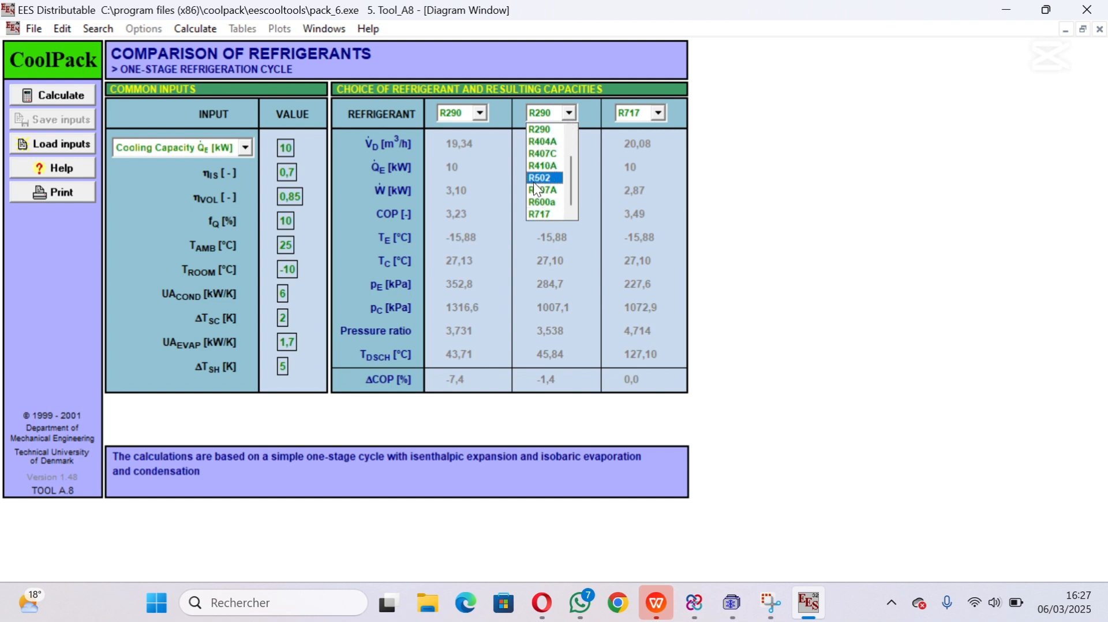
scroll(537, 190, up, 2)
click(543, 155)
click(658, 111)
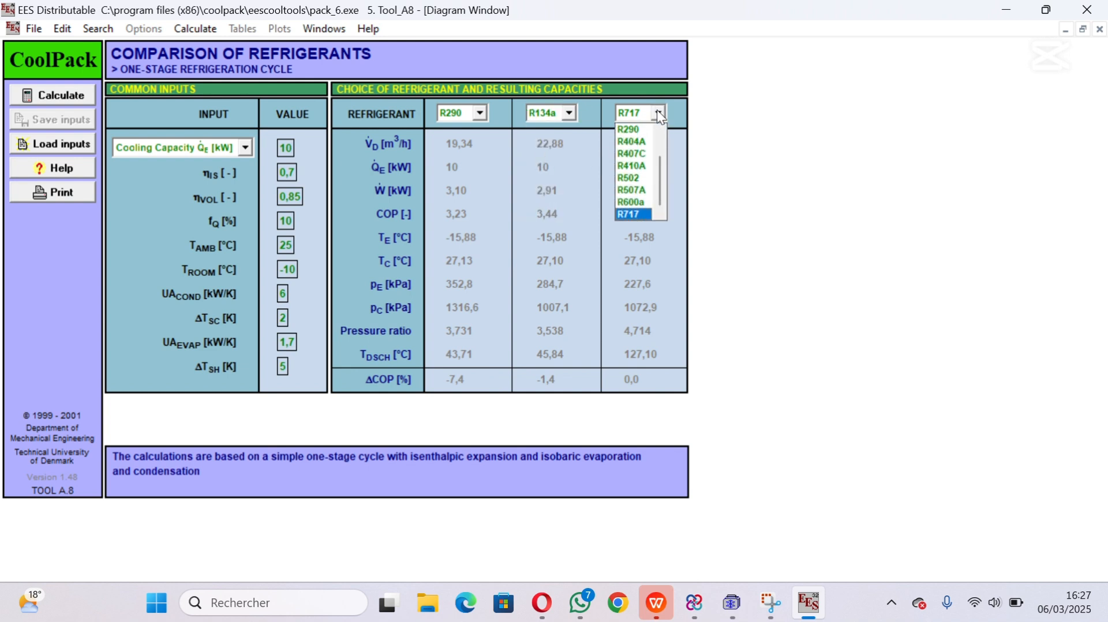
click(633, 203)
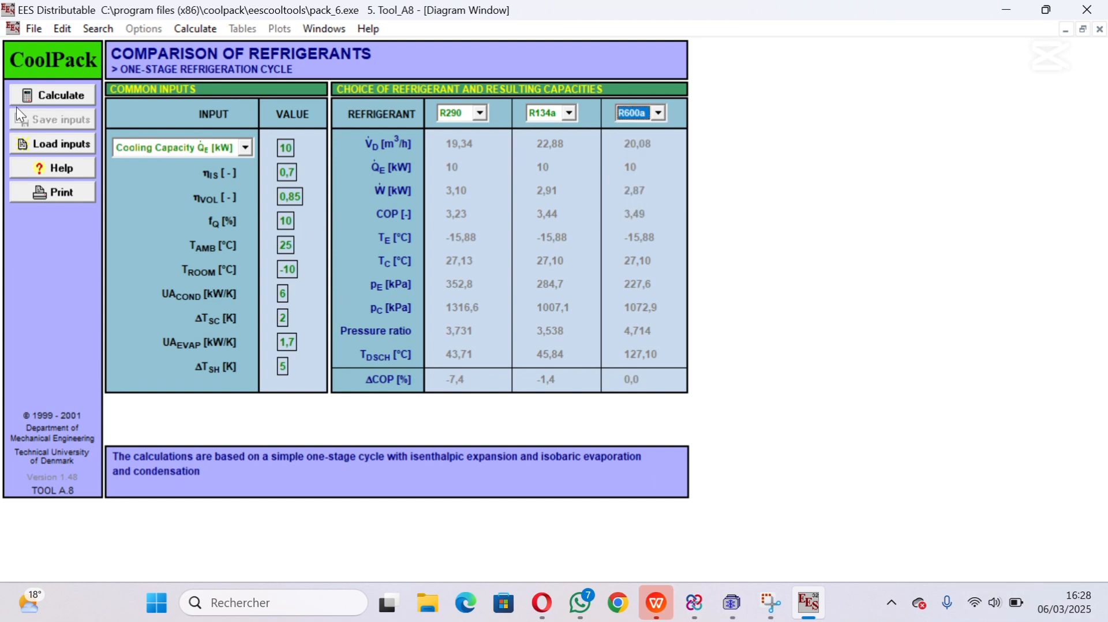
click(69, 95)
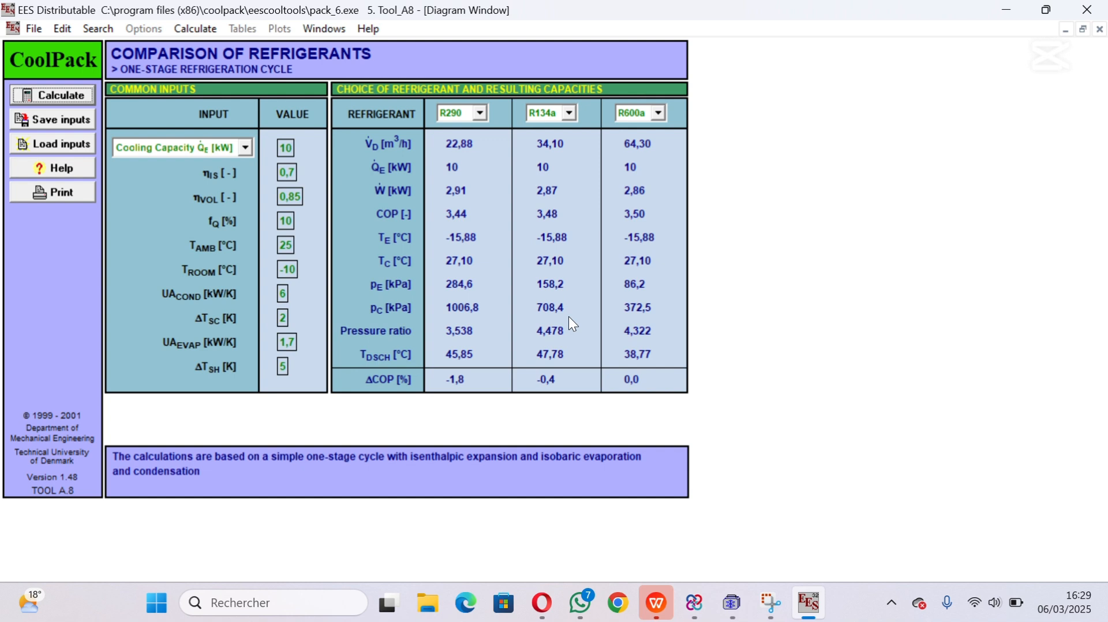
Start a screen snip of the refrigerant comparison results.
key(super+shift+s)
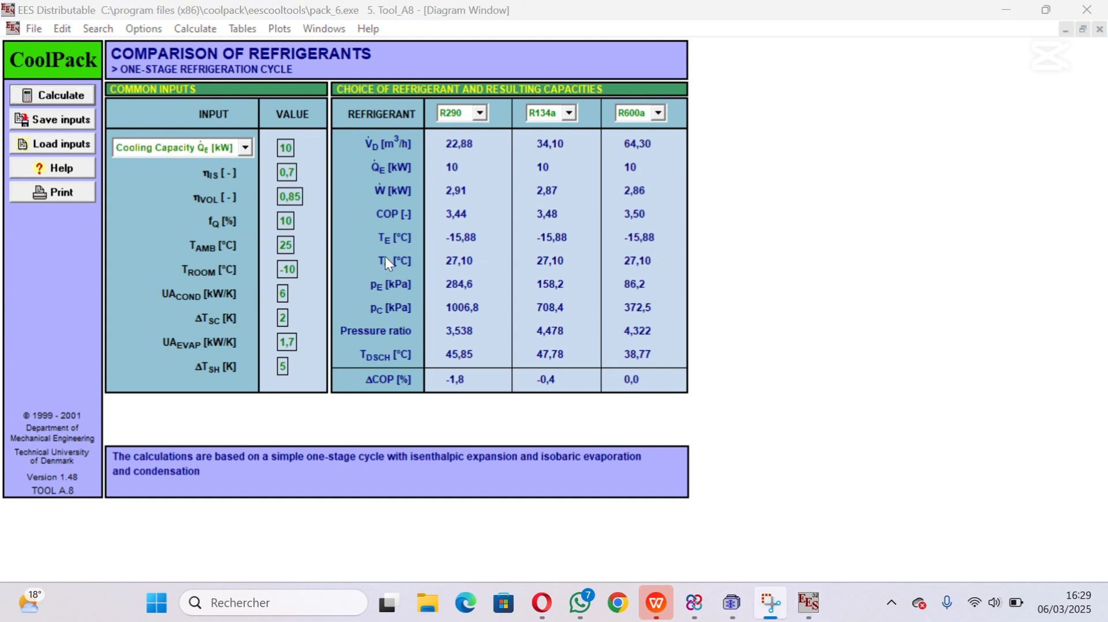